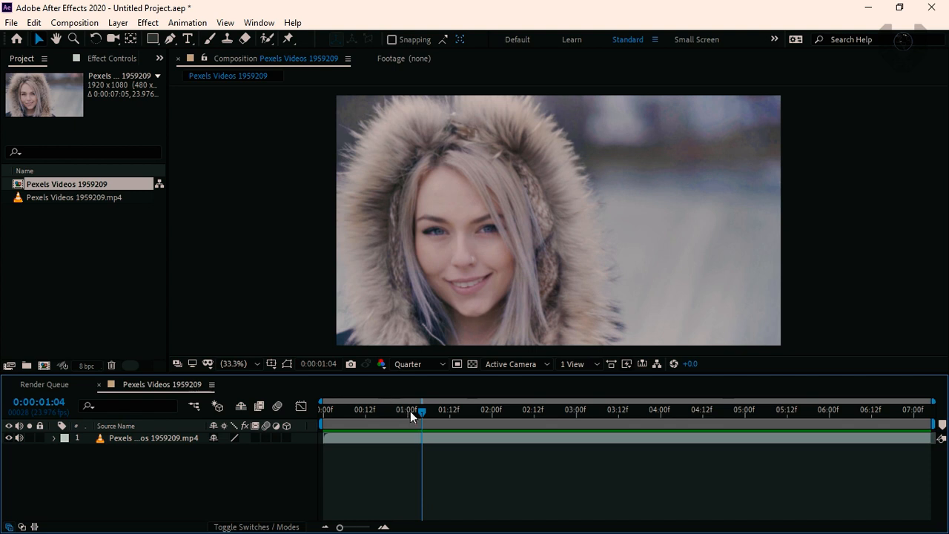
Draw an elliptical mask around the woman's face on the video layer at the first frame and set its mode to None
drag(410, 410, 324, 411)
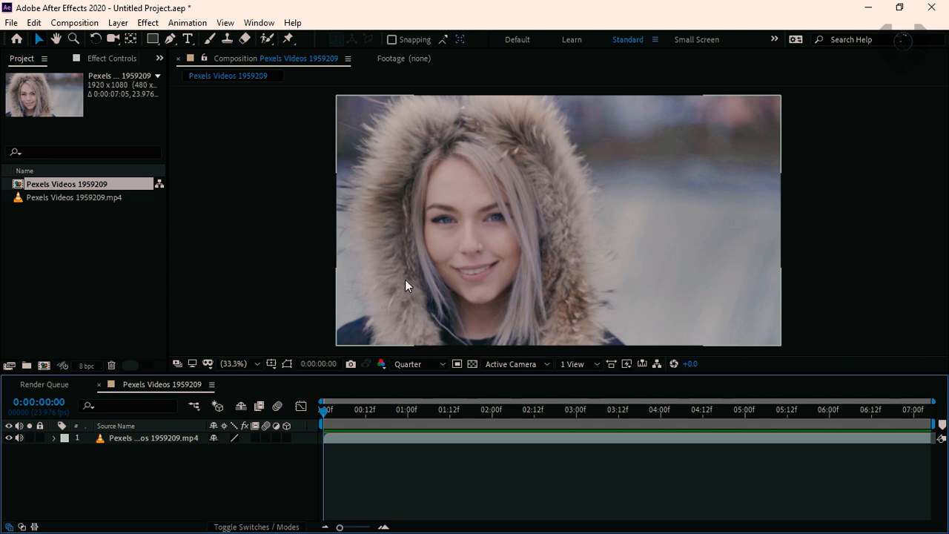
click(171, 439)
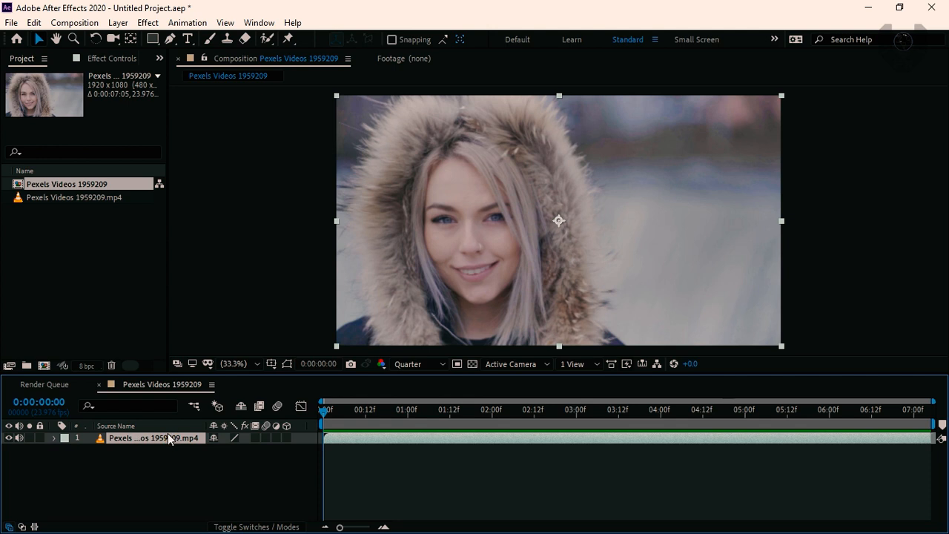
click(153, 39)
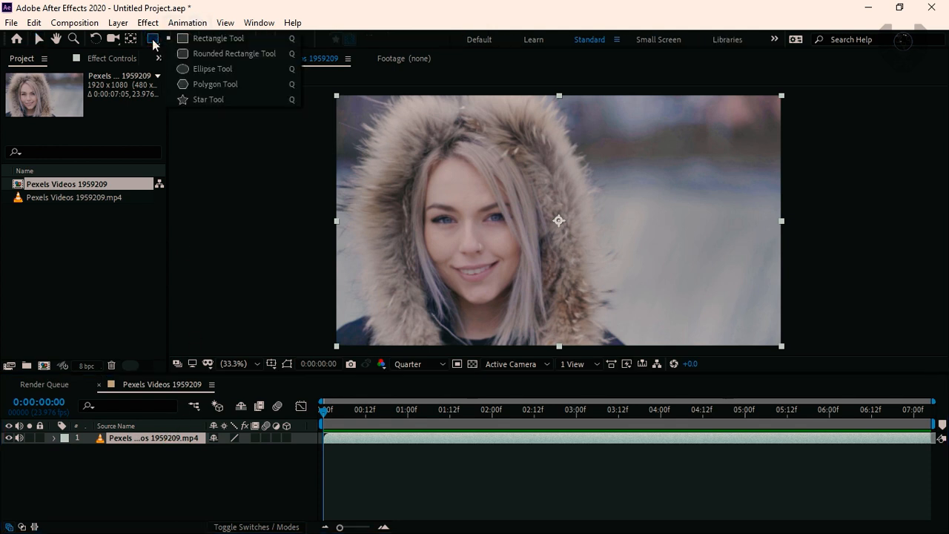
click(214, 68)
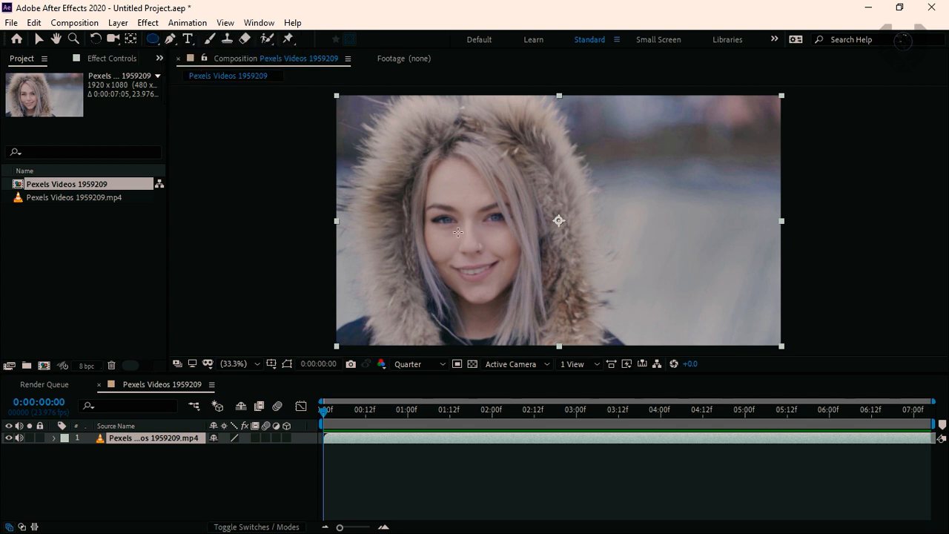
drag(420, 158, 522, 295)
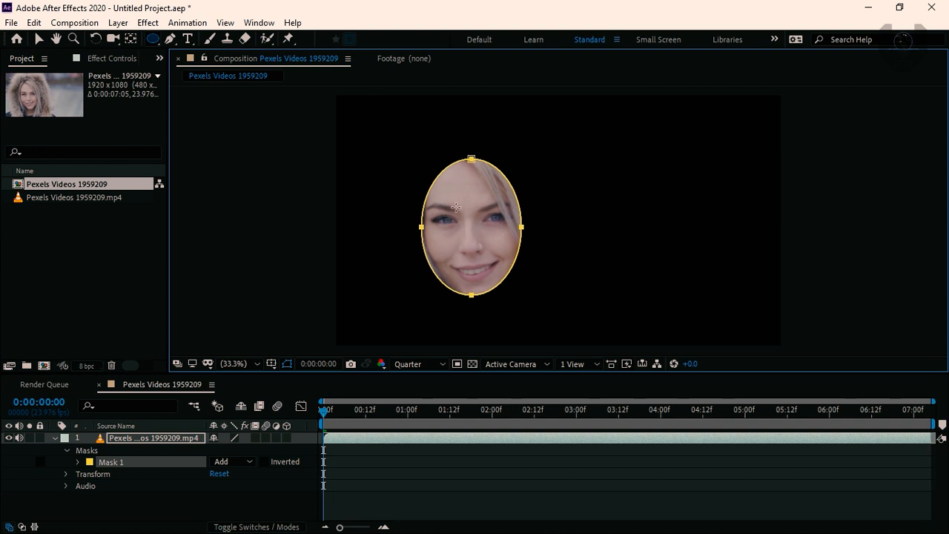
click(230, 463)
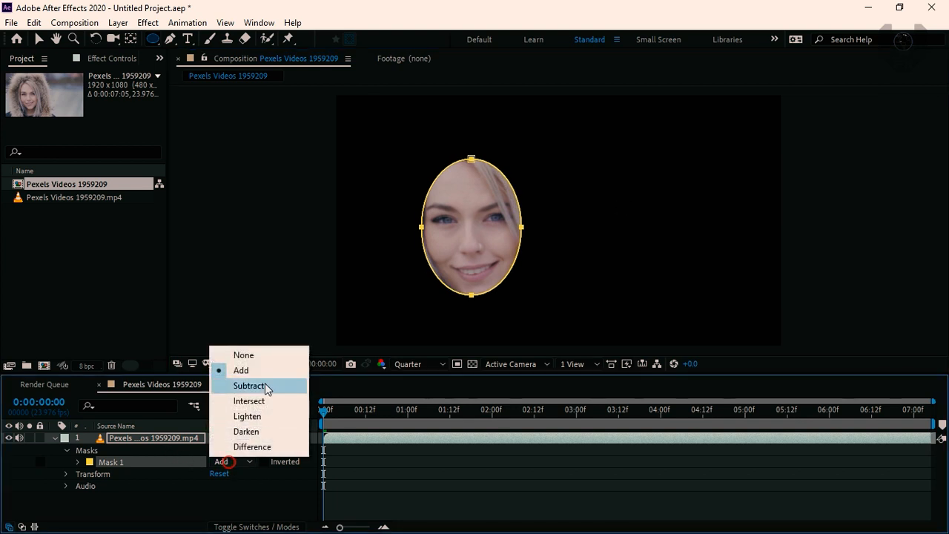
click(252, 355)
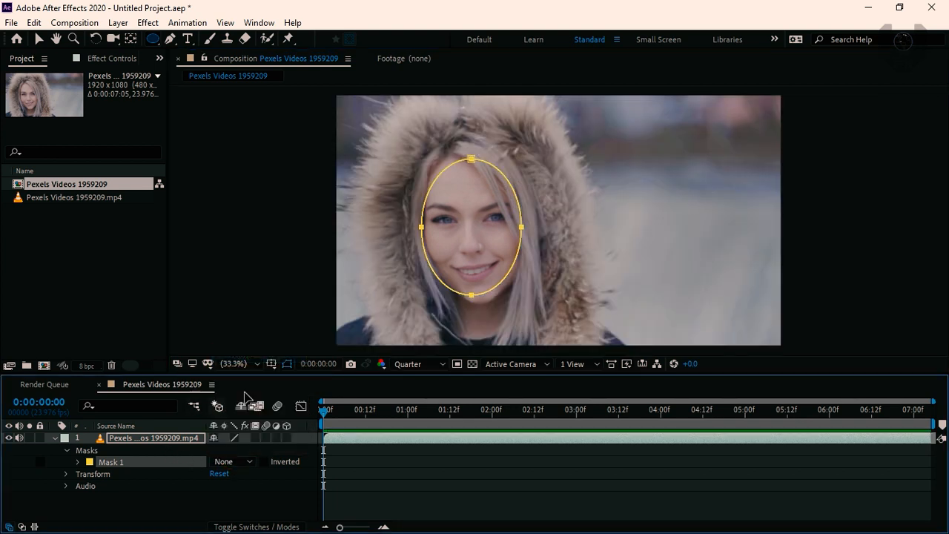
Track Mask 1 forward through the clip using the Face Tracking (Detailed Features) method
right_click(178, 462)
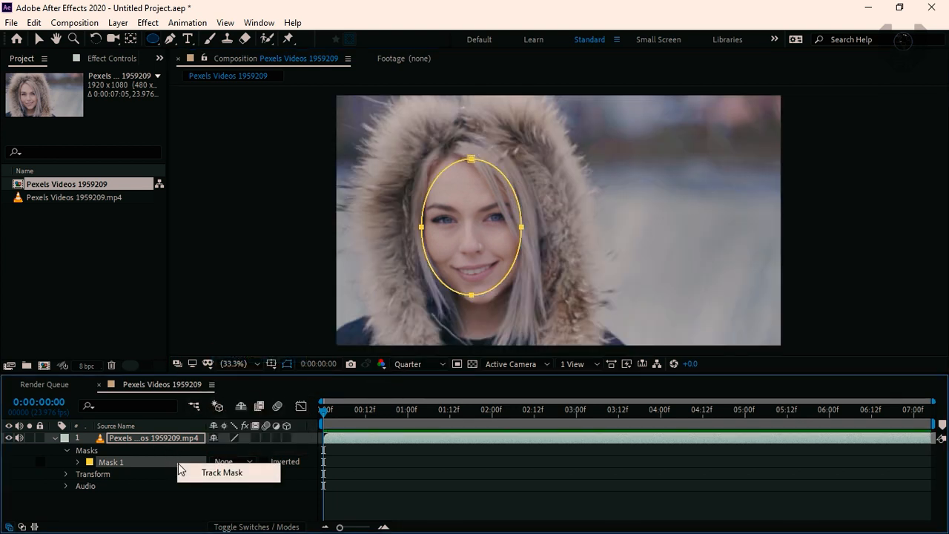
click(238, 477)
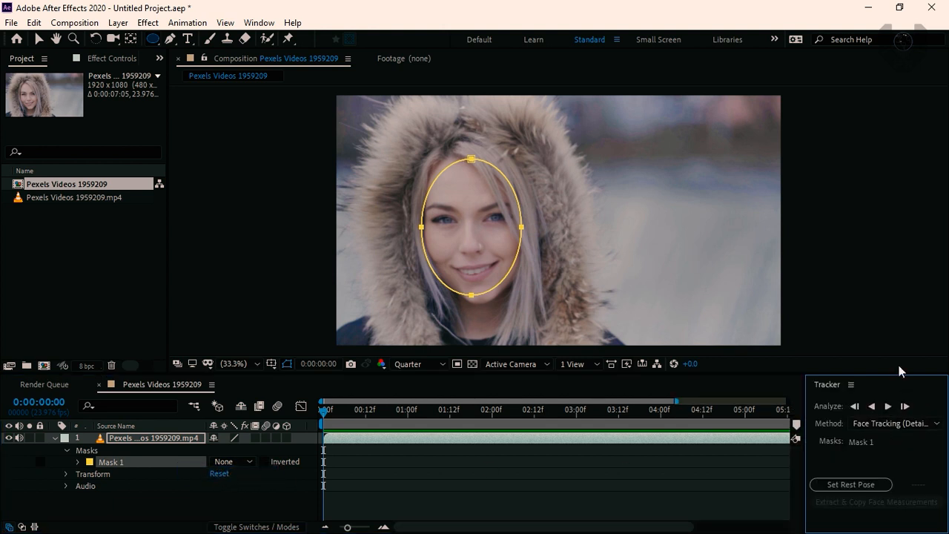
drag(804, 410, 760, 410)
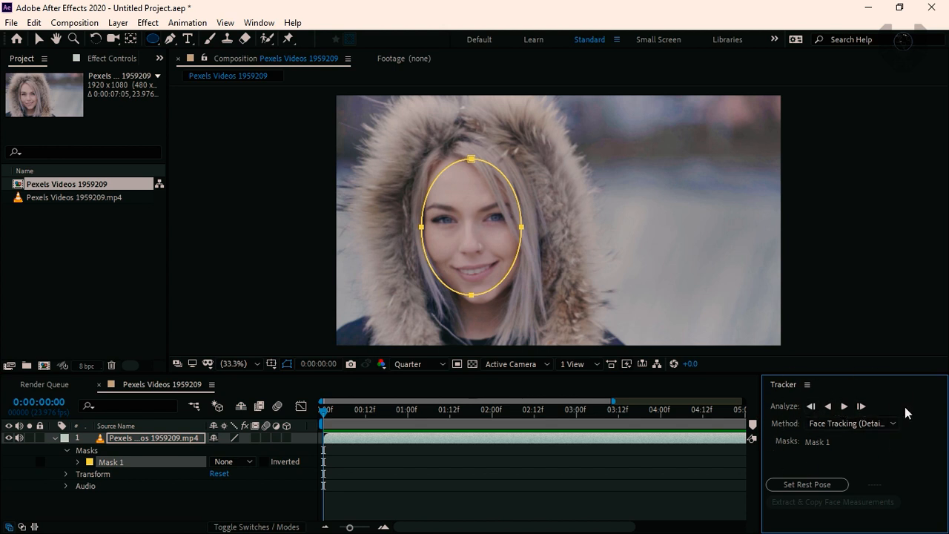
click(857, 424)
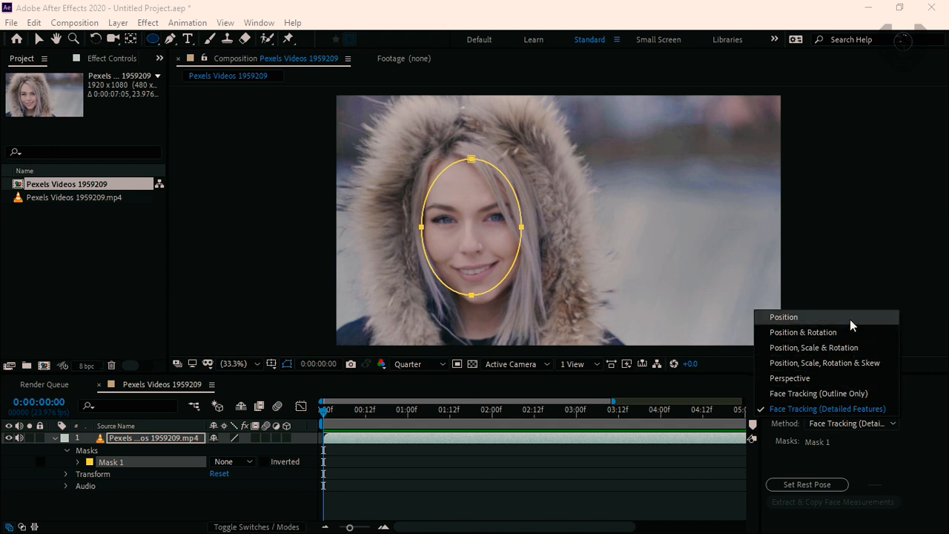
click(869, 409)
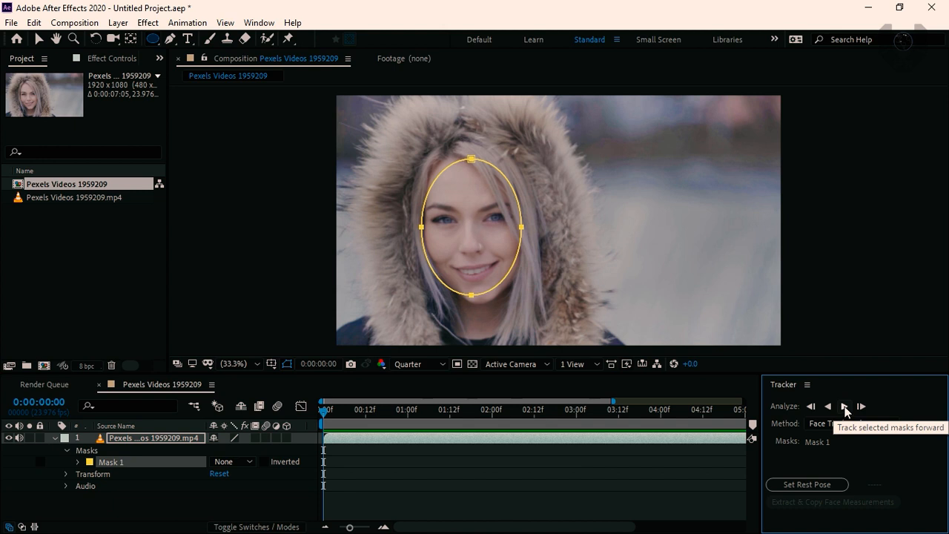
click(844, 406)
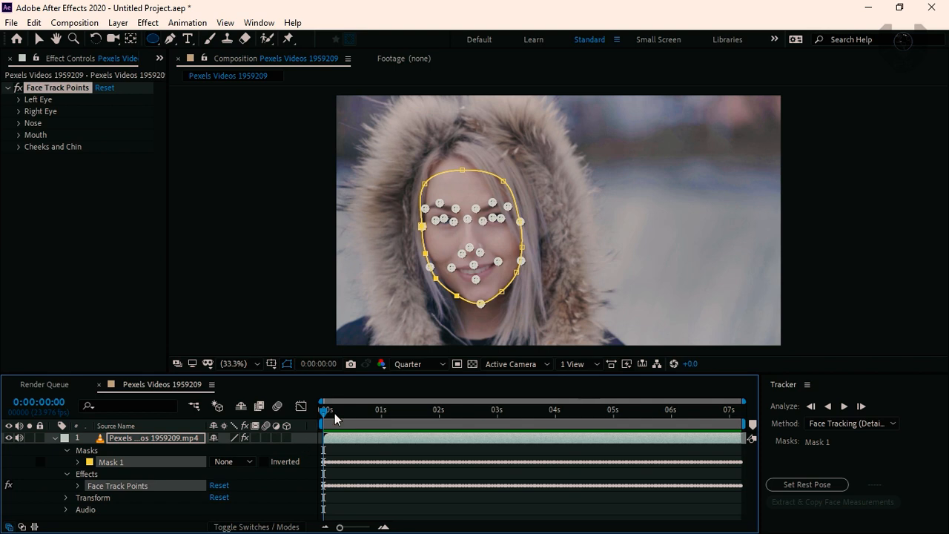
Set the rest pose for Mask 1 at 0:00:00:00, then extract and copy the face measurements
drag(363, 404, 311, 420)
click(241, 449)
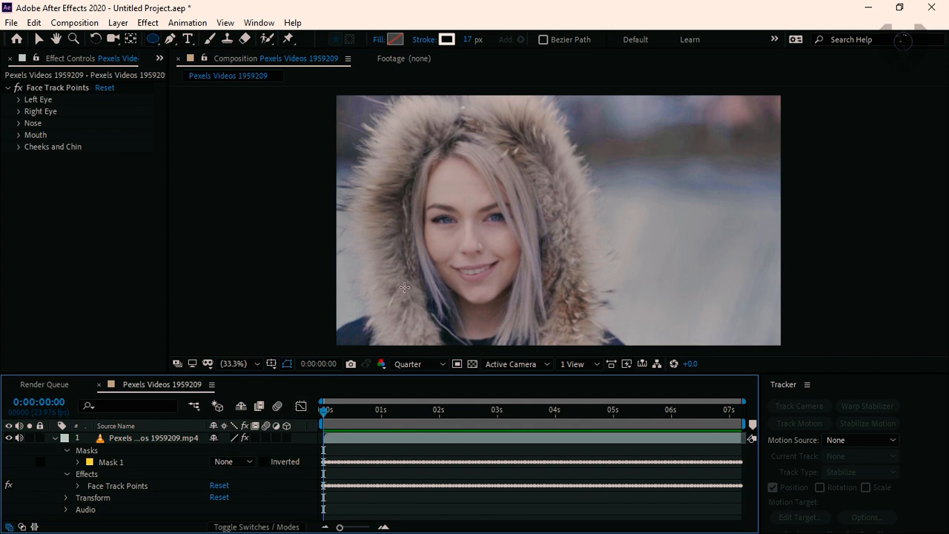
drag(346, 415, 317, 428)
drag(345, 415, 263, 413)
click(37, 38)
click(111, 461)
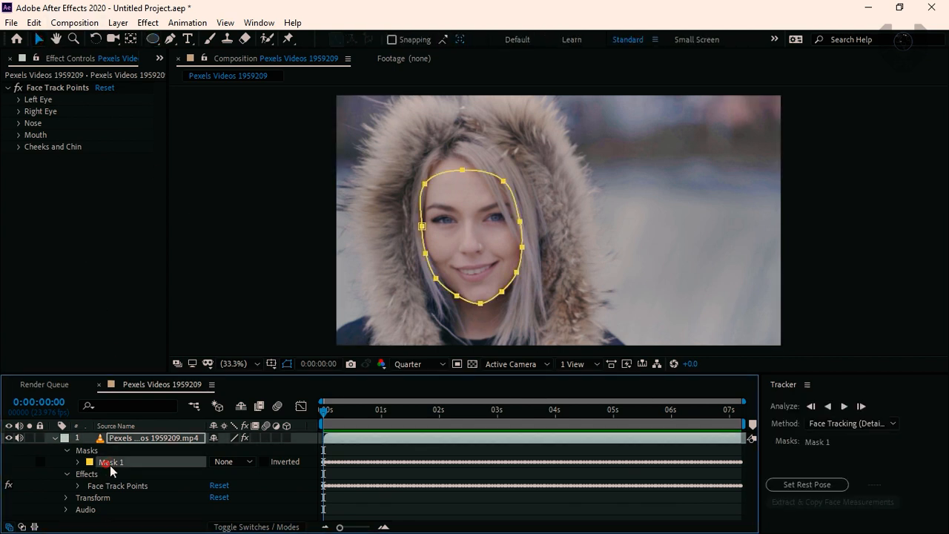
click(817, 485)
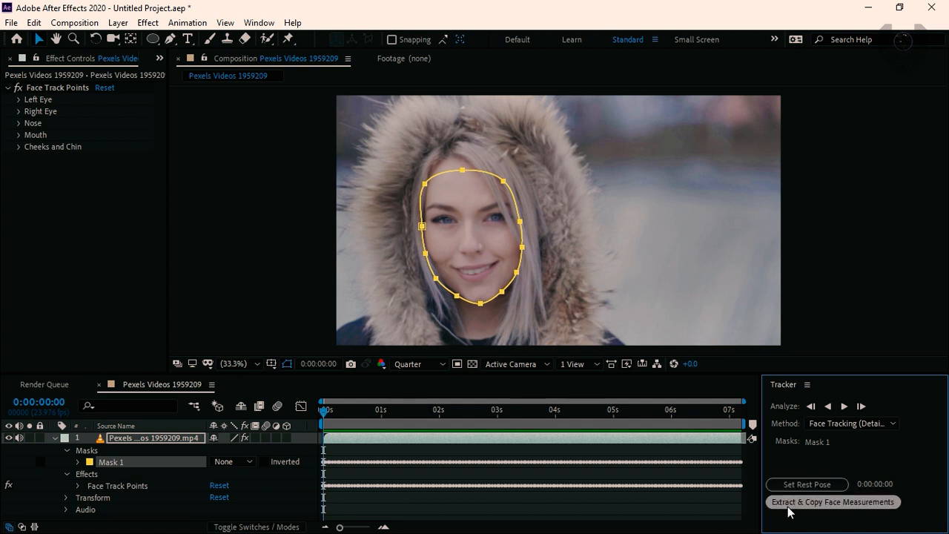
click(847, 503)
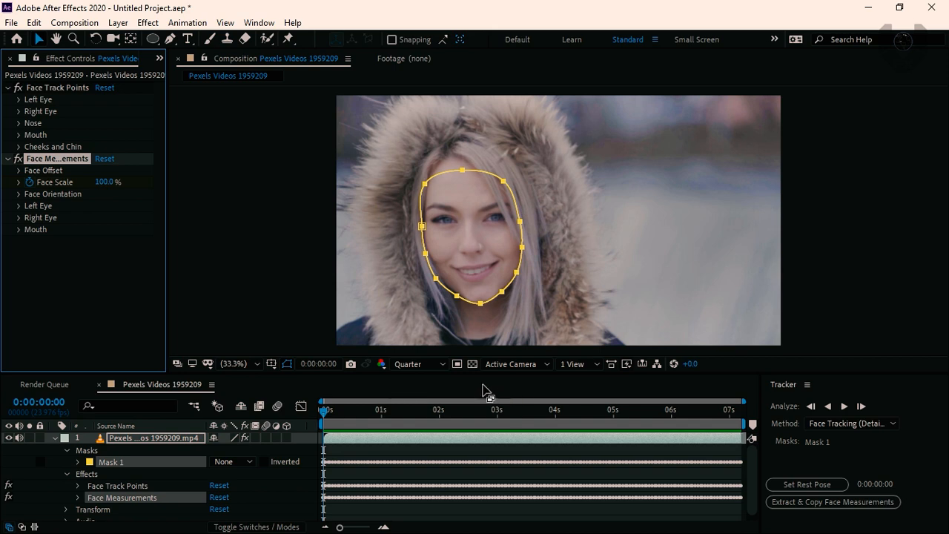
Open the Motion Bro extension and widen it until its preset categories and thumbnails fit
click(266, 22)
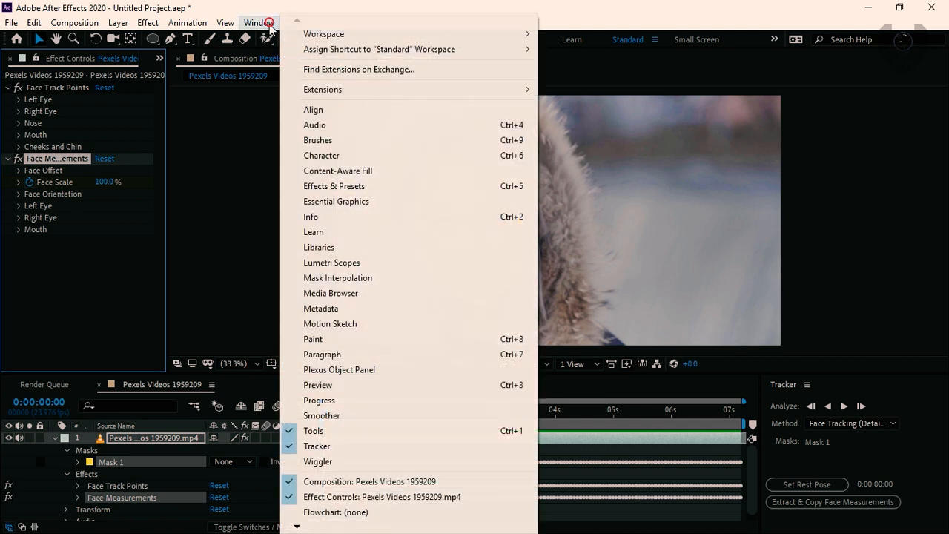
mouse_move(370, 93)
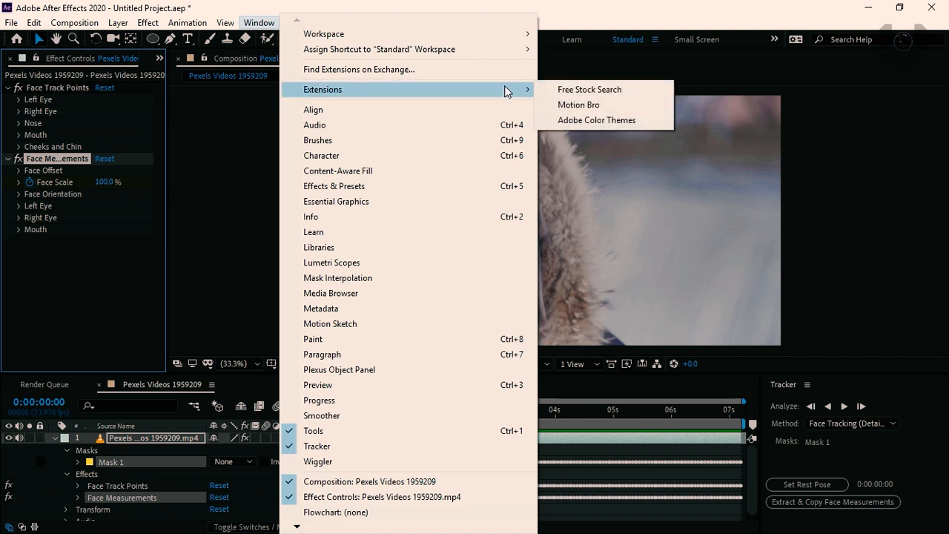
click(578, 105)
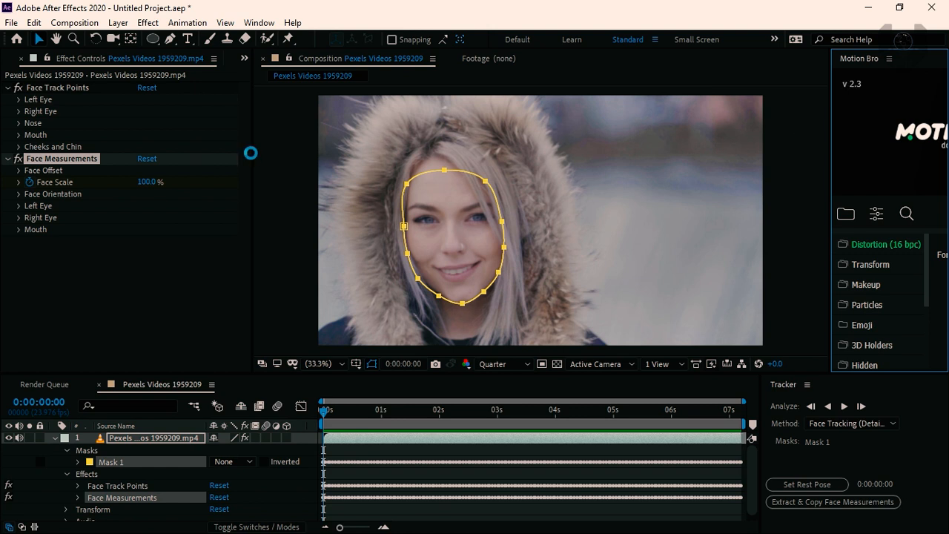
drag(252, 159, 146, 169)
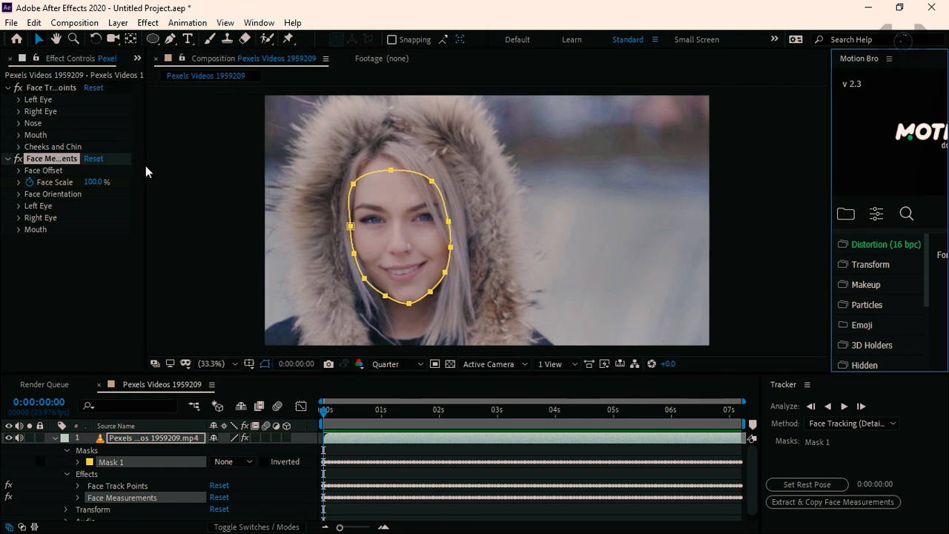
drag(830, 145, 673, 155)
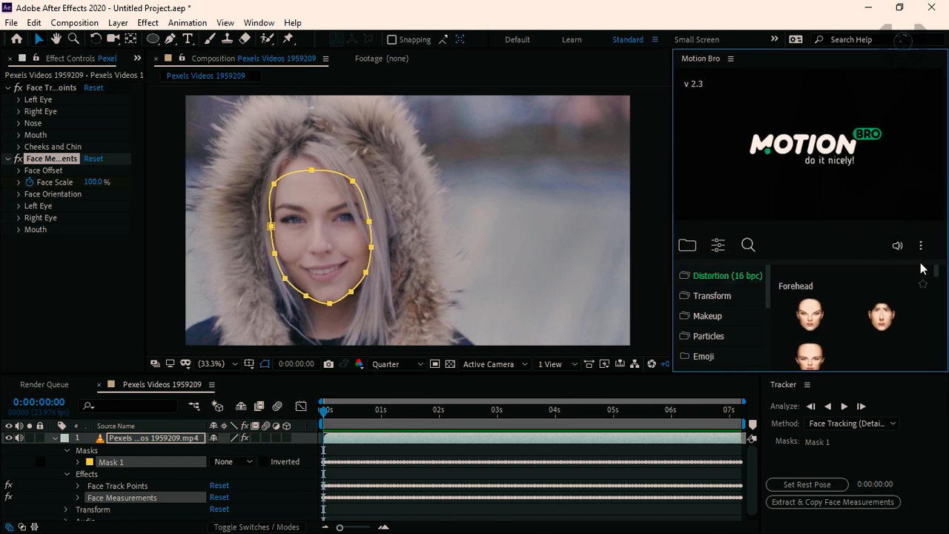
scroll(765, 290, down, 3)
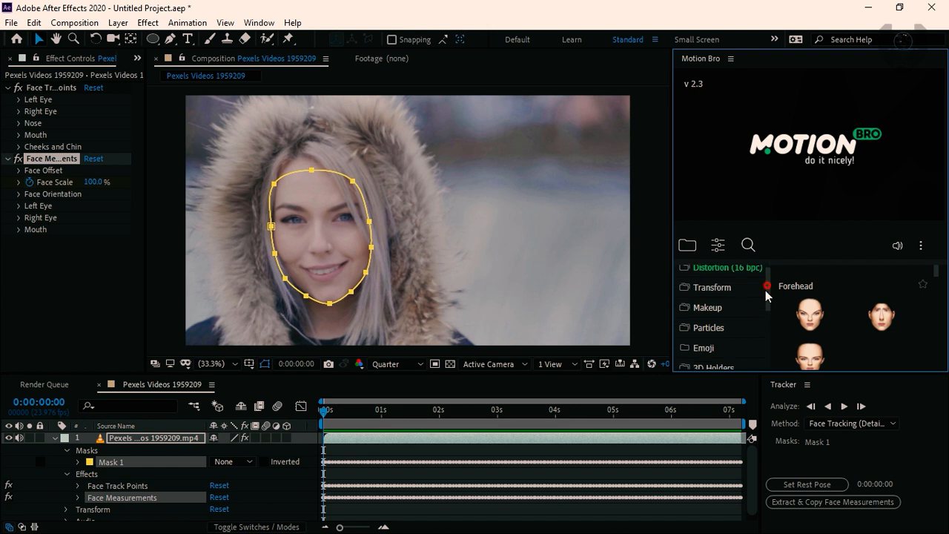
scroll(759, 319, up, 3)
Close the Tracker, dock Motion Bro at full window height, and resize the neighbouring areas to enlarge the composition view
click(806, 384)
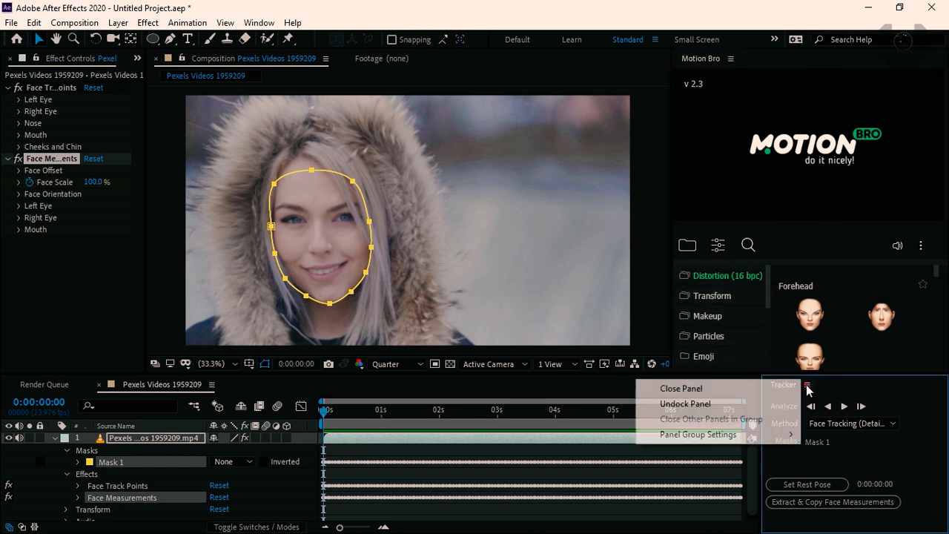
click(751, 388)
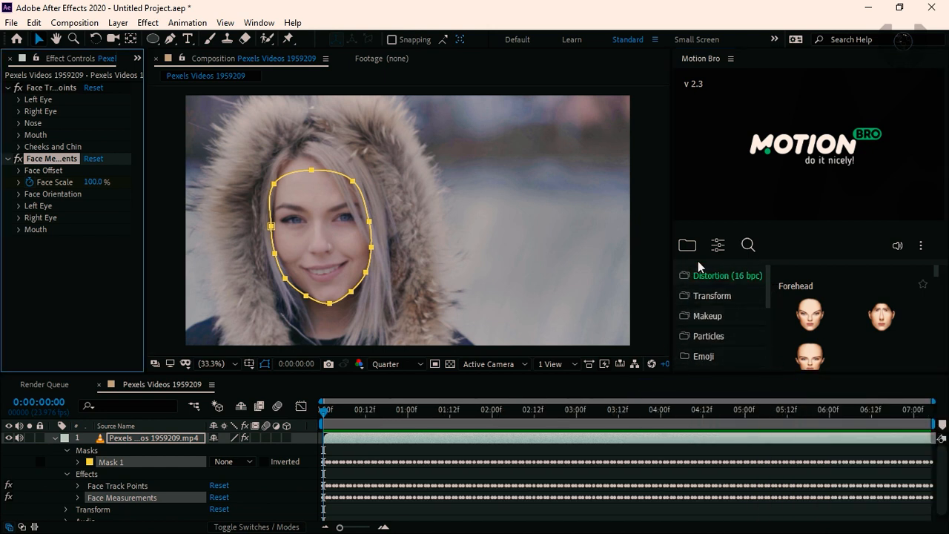
drag(707, 54, 790, 223)
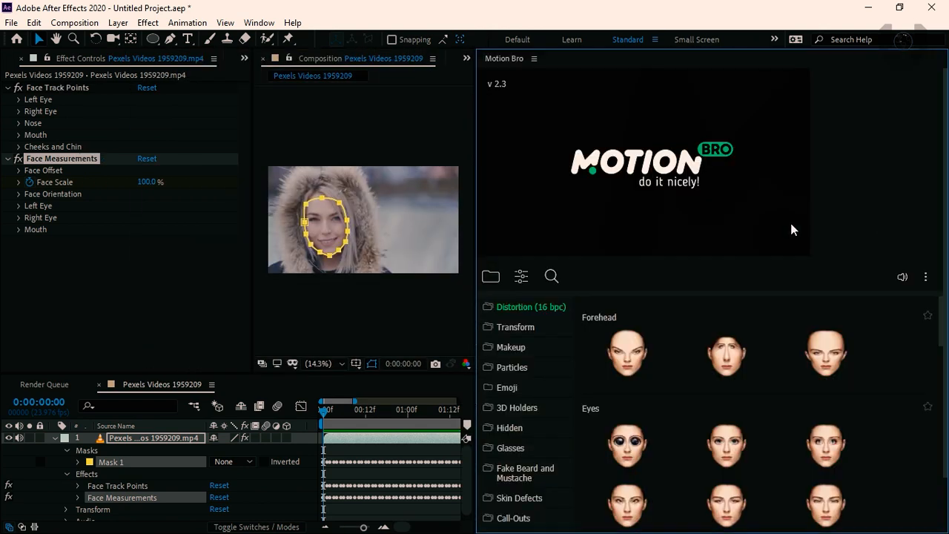
drag(476, 219, 637, 220)
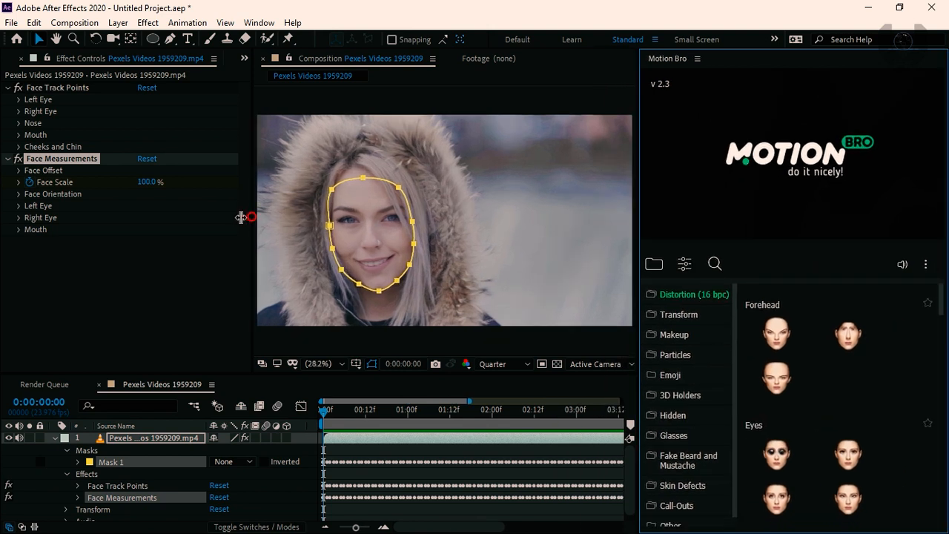
drag(251, 219, 142, 227)
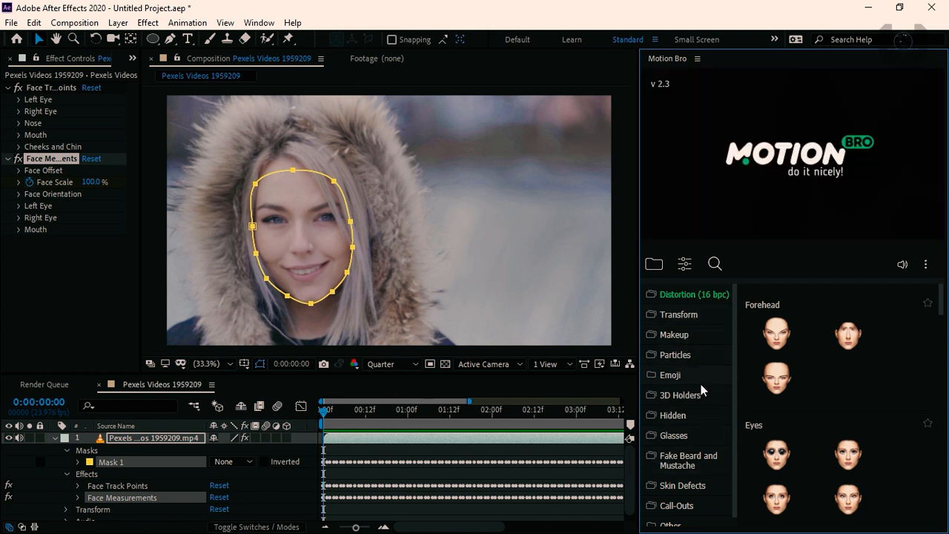
Add the white-framed, yellow-lens shield glasses from Motion Bro's Thin glasses presets to the tracked face
drag(732, 370, 732, 425)
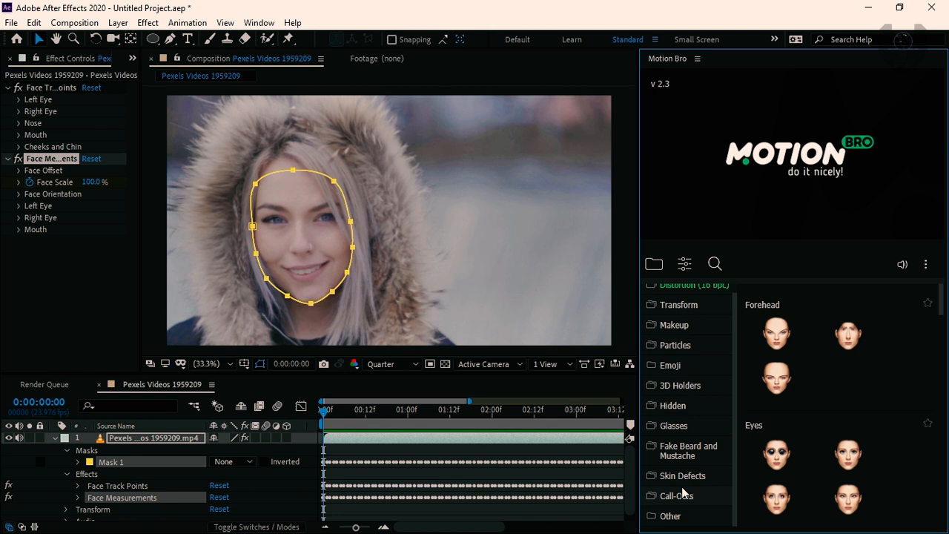
click(683, 427)
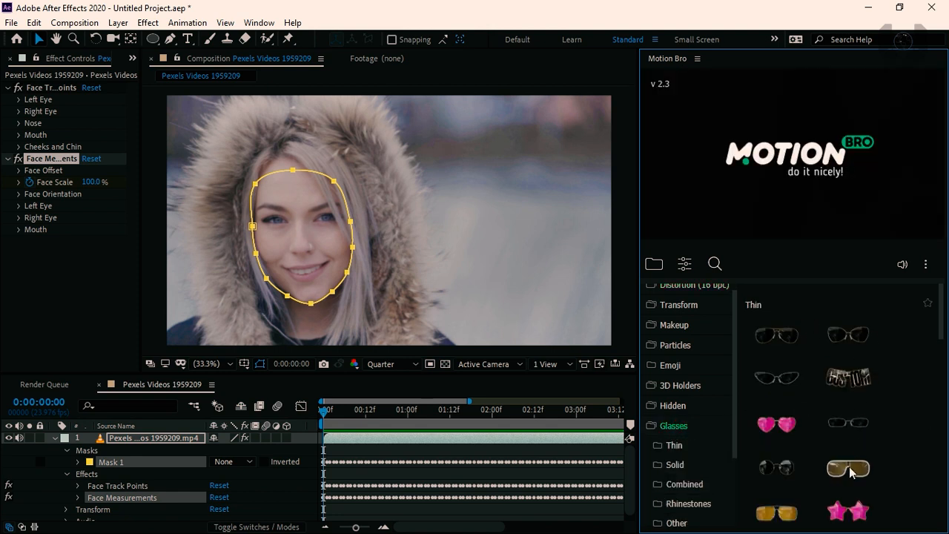
mouse_move(939, 330)
mouse_down()
mouse_move(940, 385)
mouse_move(945, 332)
mouse_up()
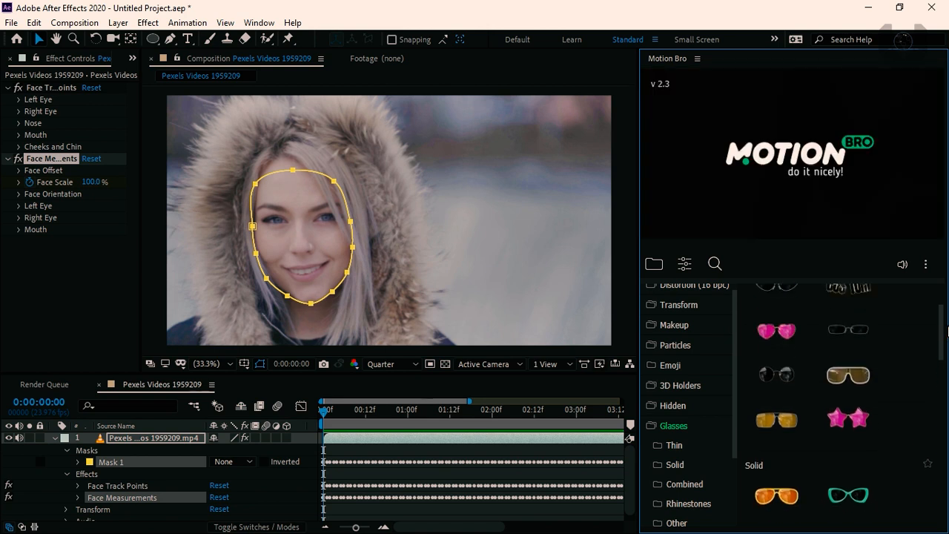
mouse_move(844, 378)
click(849, 384)
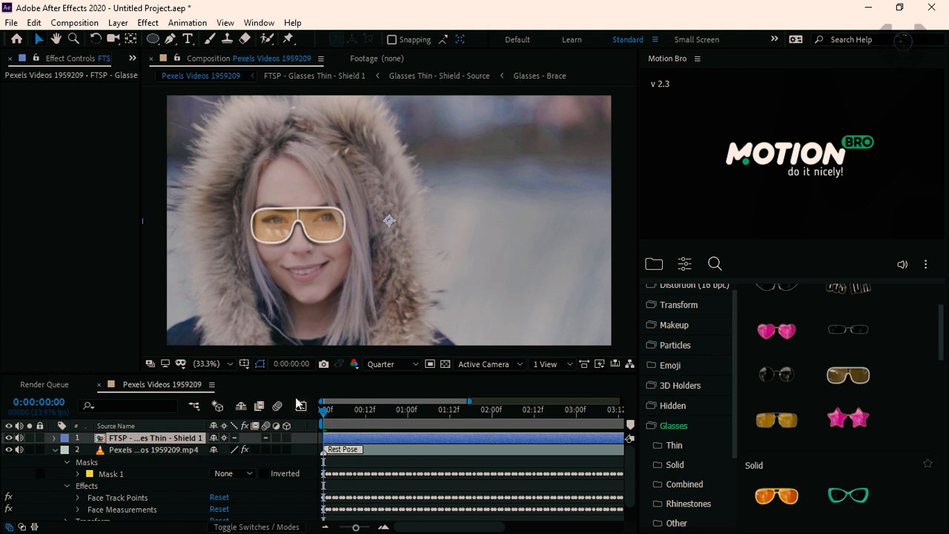
Play back the composition to check the glasses against the face movement, then return to the first frame
key(space)
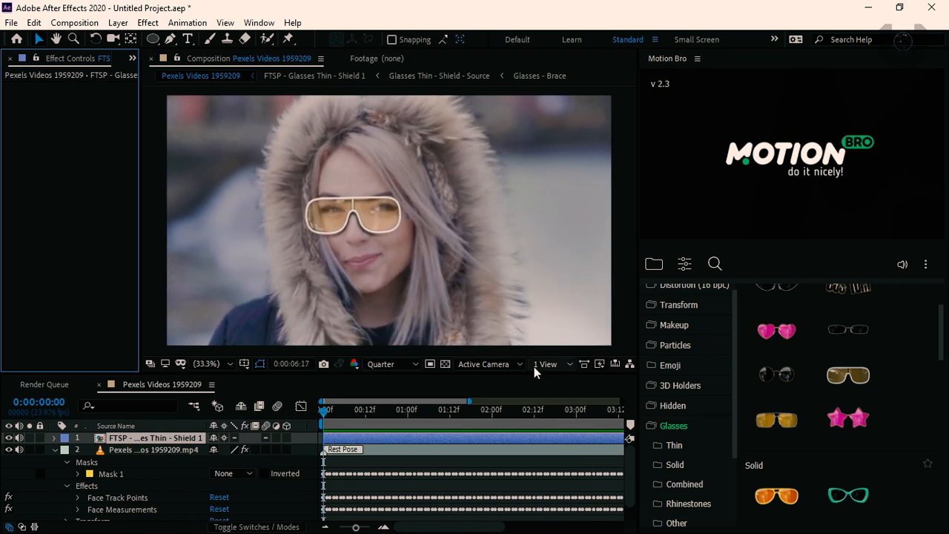
drag(356, 527, 330, 526)
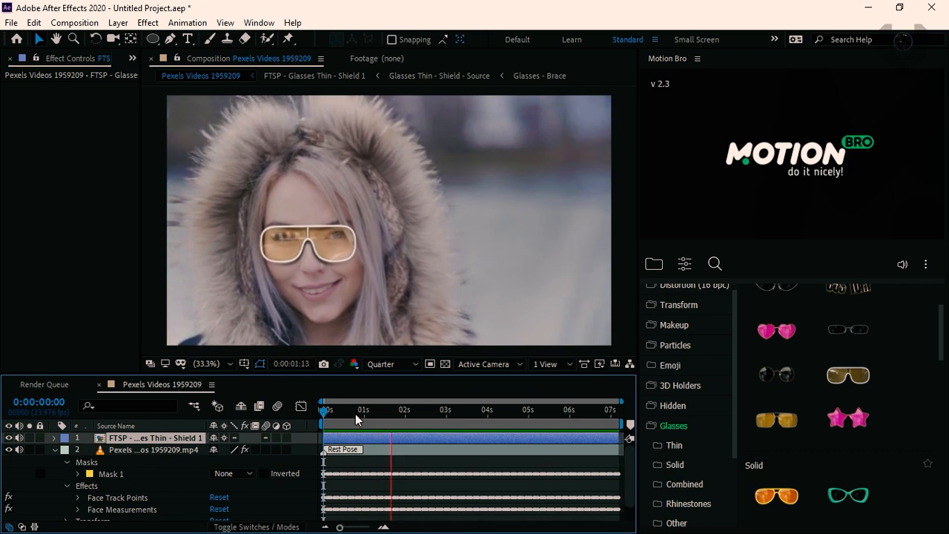
drag(335, 413, 324, 419)
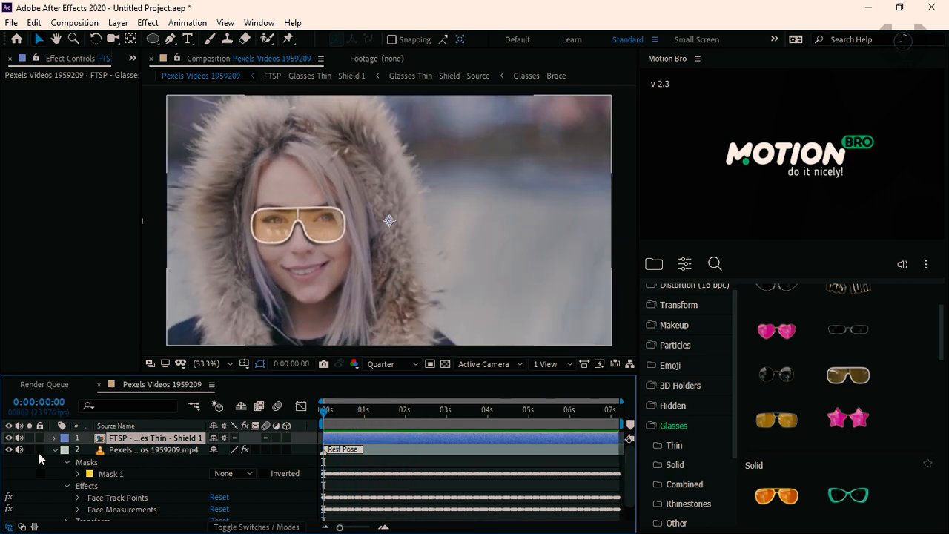
Toggle the glasses layer's visibility to compare the face with and without it, and leave the layer hidden
click(8, 438)
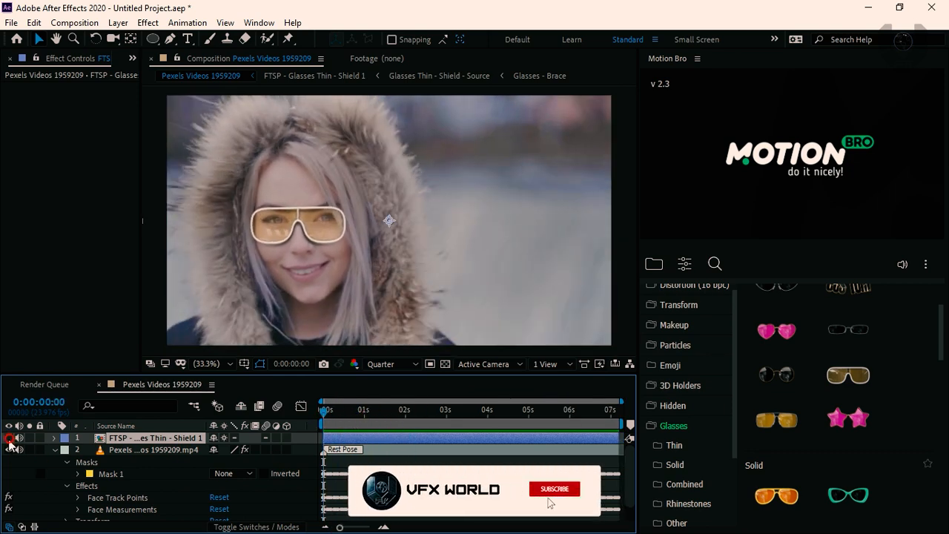
click(9, 438)
click(9, 438)
click(8, 438)
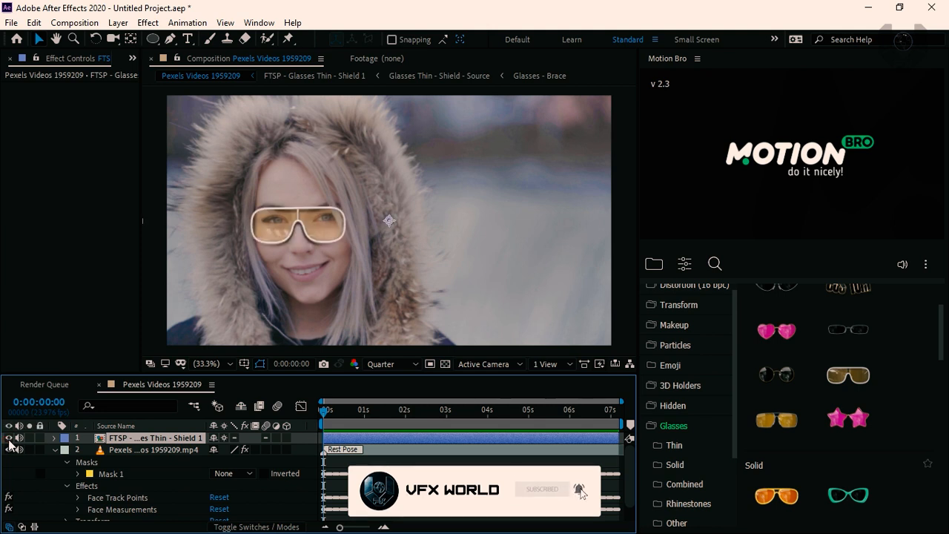
click(8, 438)
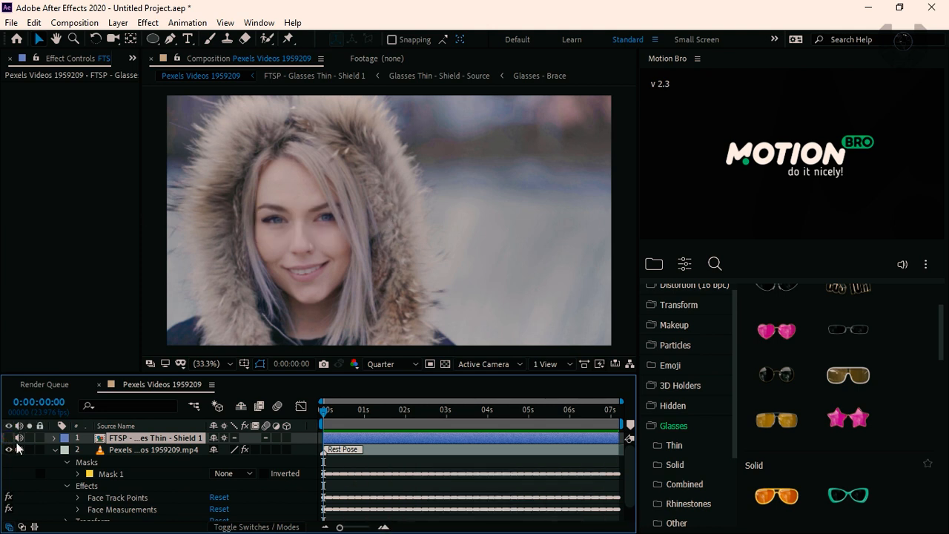
Apply the frowning yellow angry emoji from Motion Bro's Emoji presets to the tracked face
drag(737, 389, 735, 418)
click(709, 389)
click(708, 368)
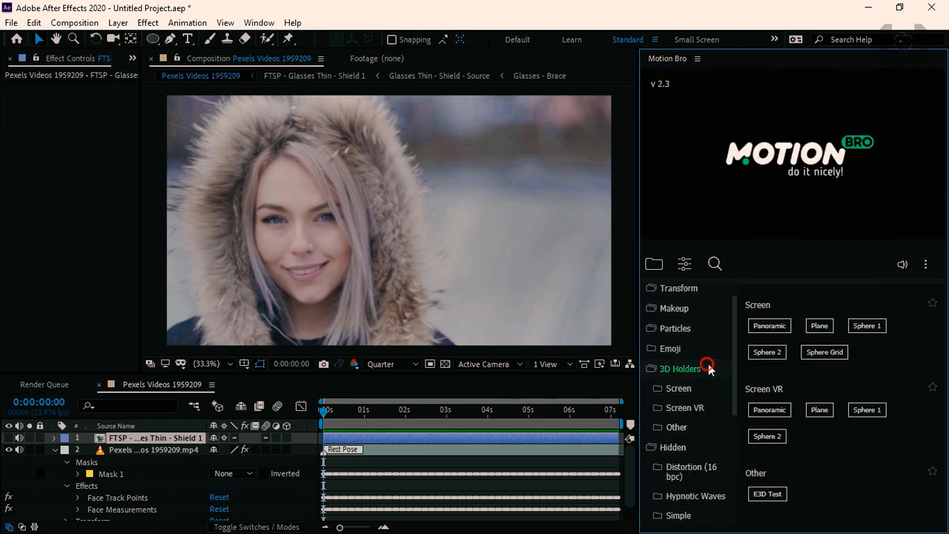
click(695, 345)
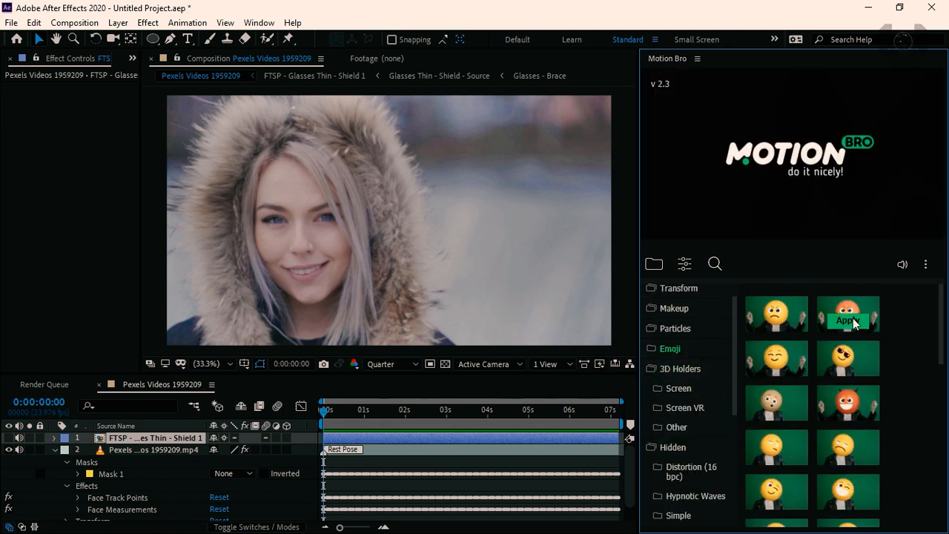
mouse_move(765, 324)
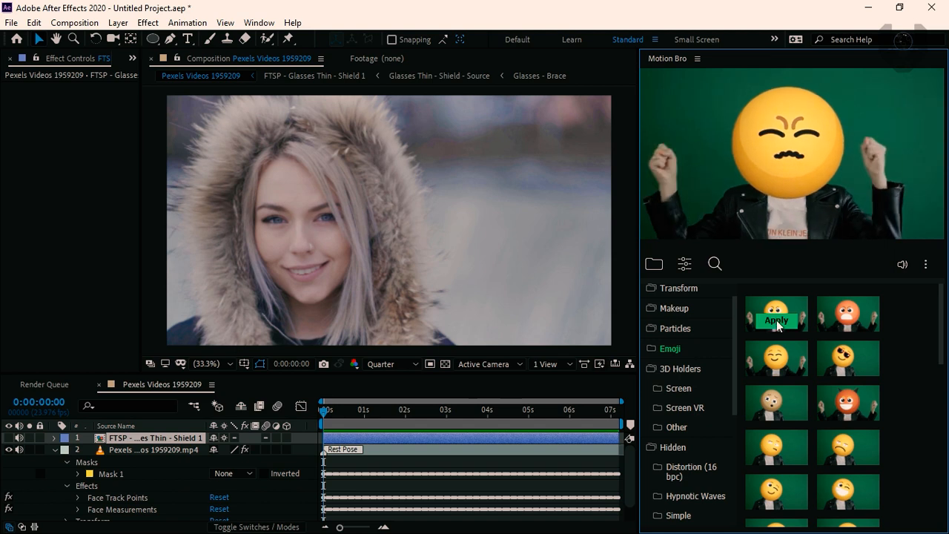
click(770, 321)
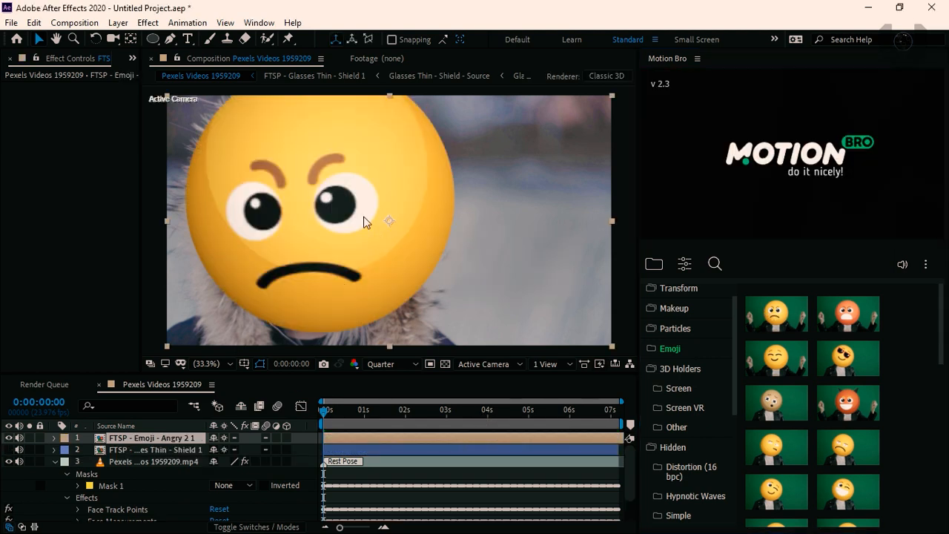
Hide the angry emoji layer at the first frame and apply the orange-and-white fox face from Motion Bro's Animal makeup presets
drag(329, 418, 303, 425)
click(8, 438)
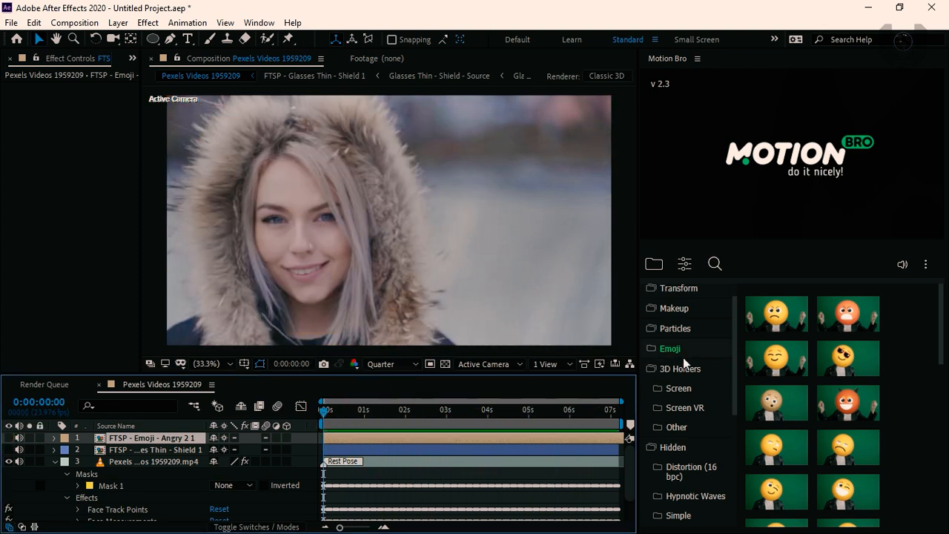
click(693, 309)
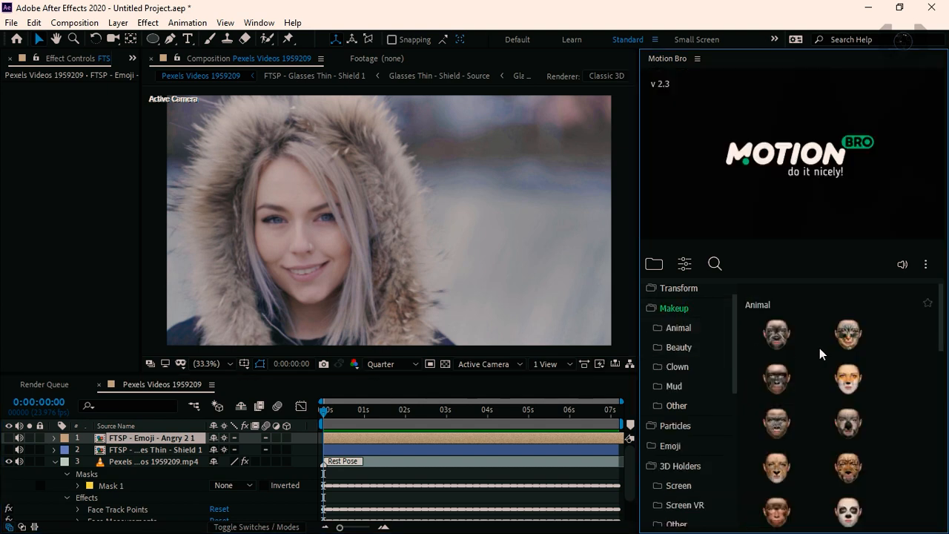
click(851, 387)
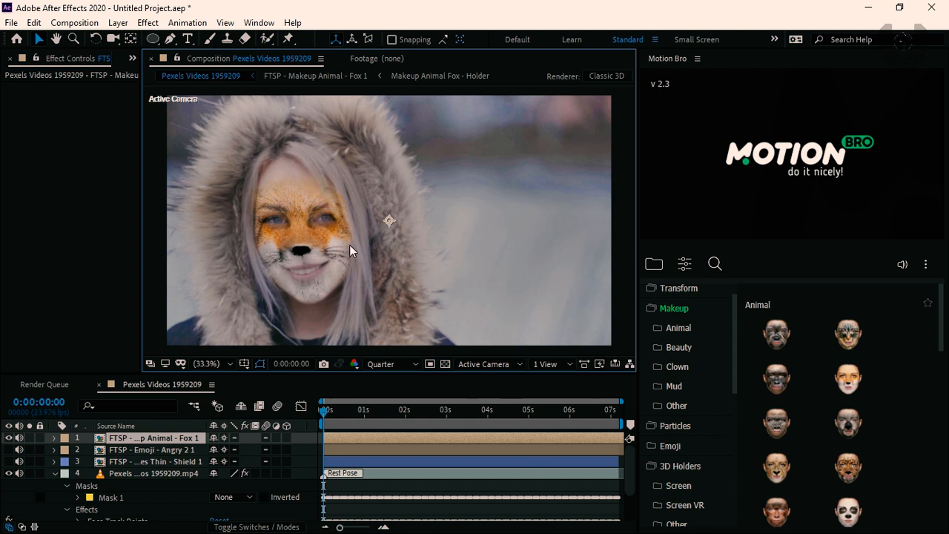
Hide the fox makeup layer at the first frame and display Motion Bro's Distortion (16 bpc) presets
drag(328, 417, 270, 431)
click(9, 437)
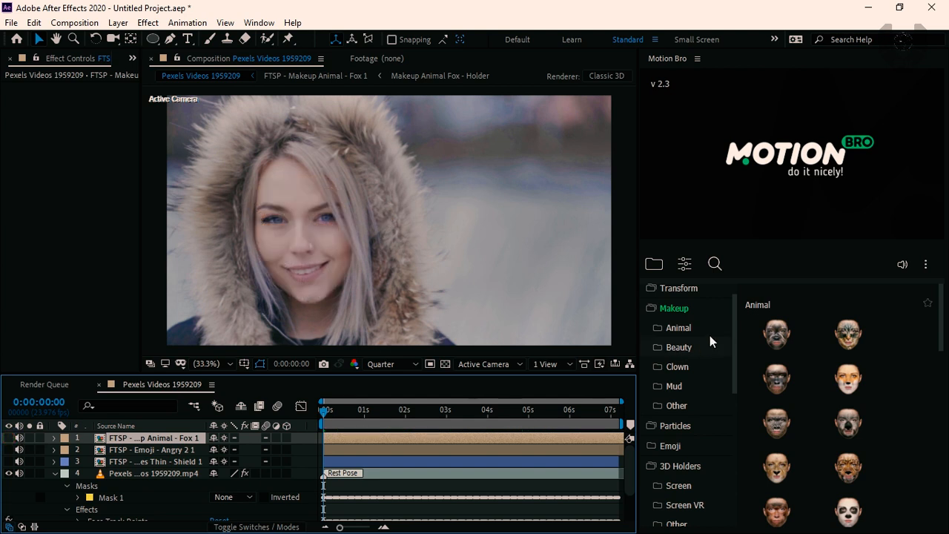
scroll(692, 309, up, 1)
click(689, 296)
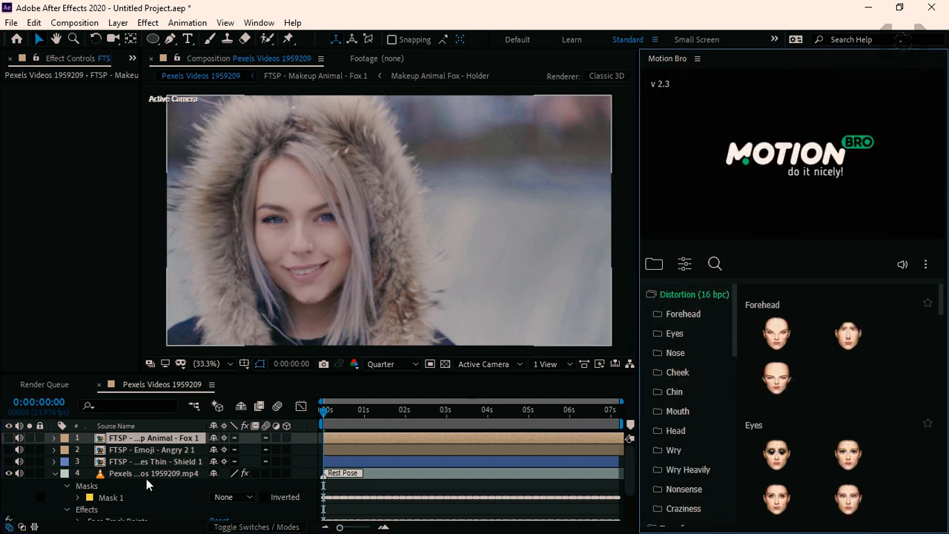
Apply the dark alien eyes from the Eyes distortion presets directly above the video clip, and play back the composition to check them
click(148, 472)
click(178, 495)
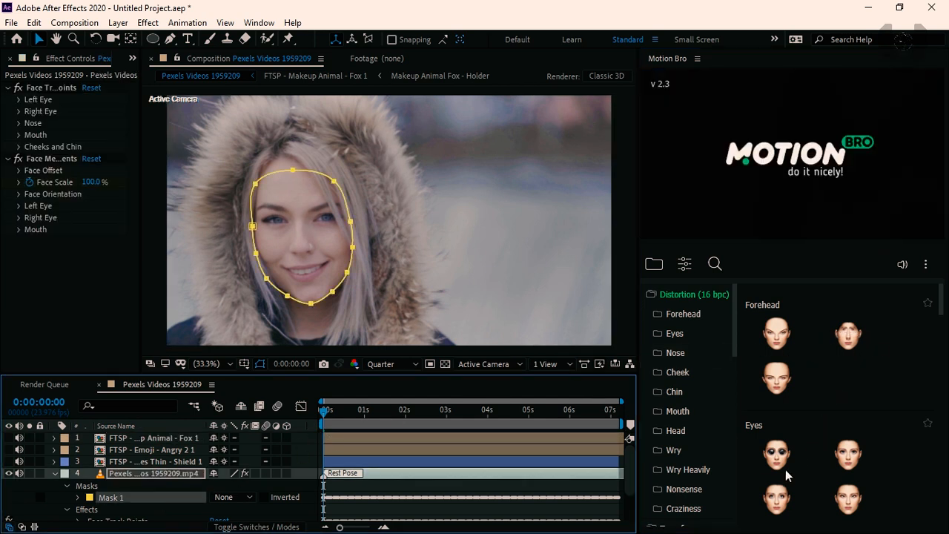
mouse_move(782, 464)
mouse_move(852, 469)
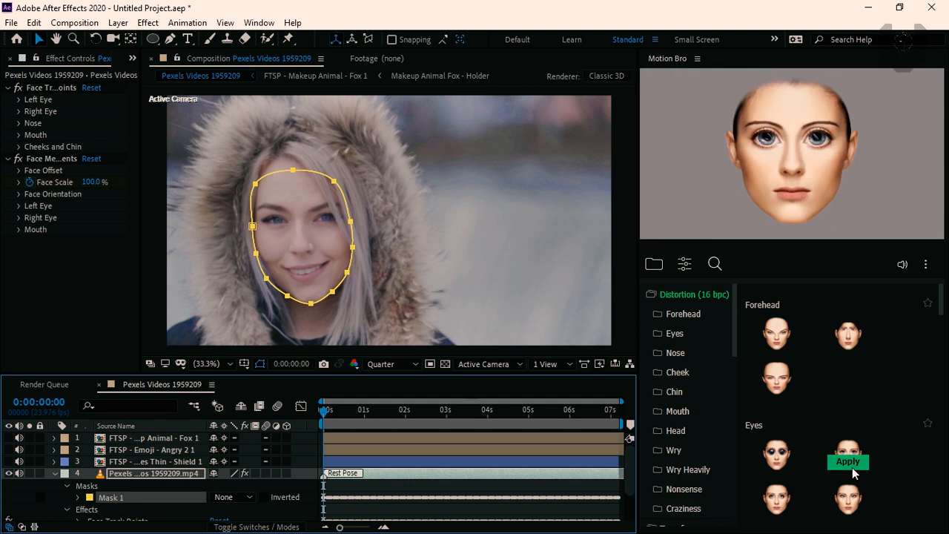
click(776, 461)
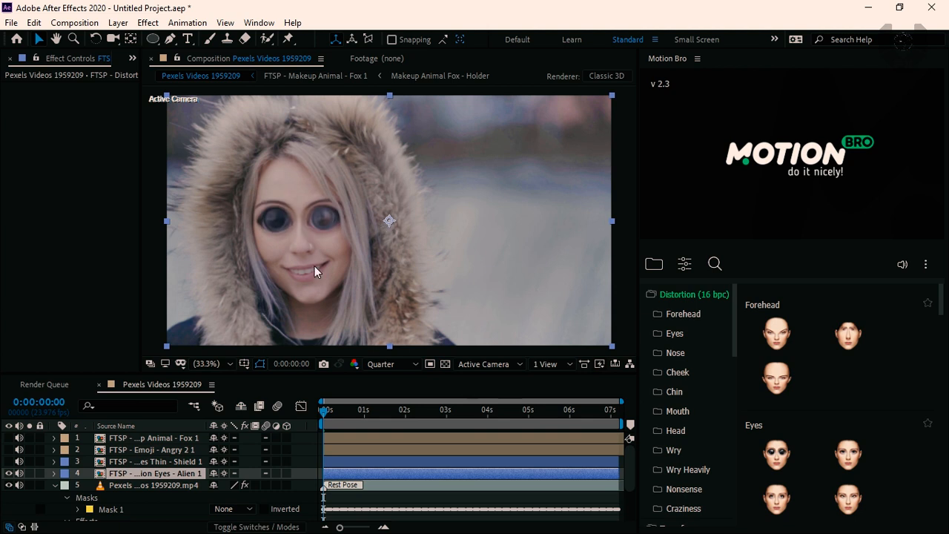
key(space)
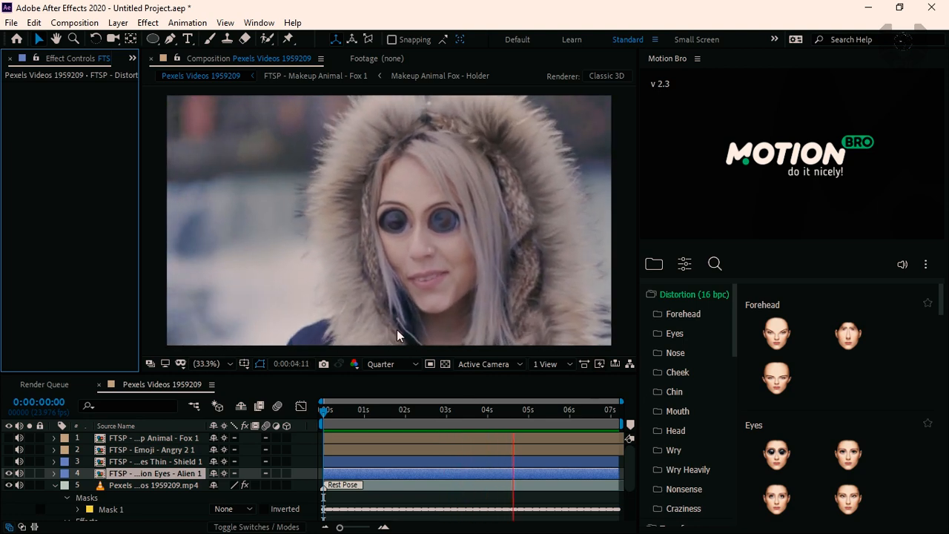
key(space)
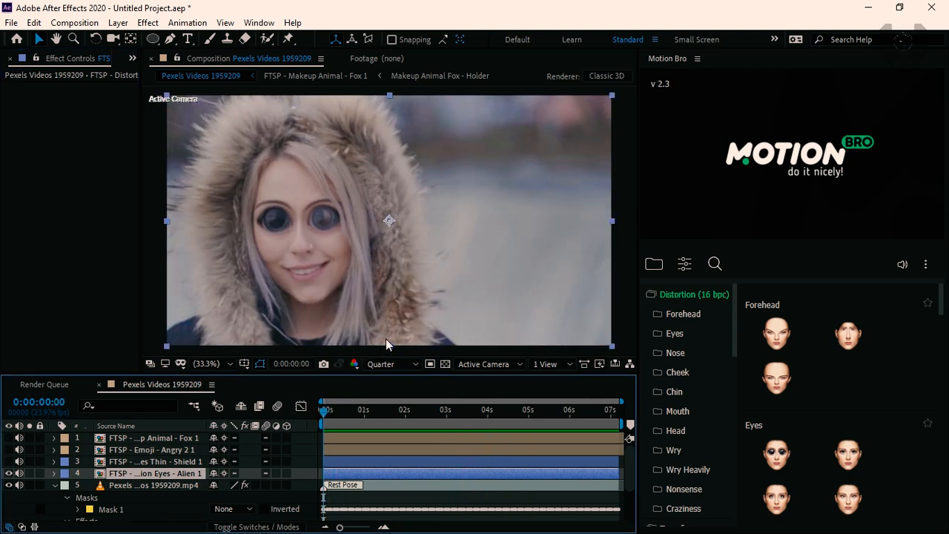